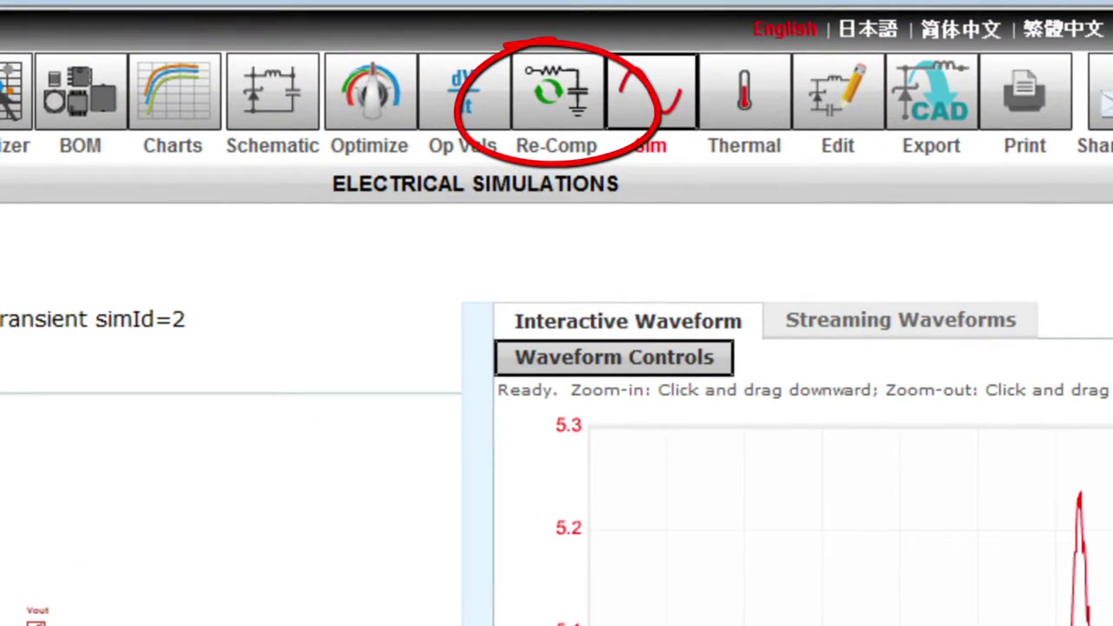
# Look over the Compensation Designer and then the CAD File Export options.
pyautogui.click(532, 103)
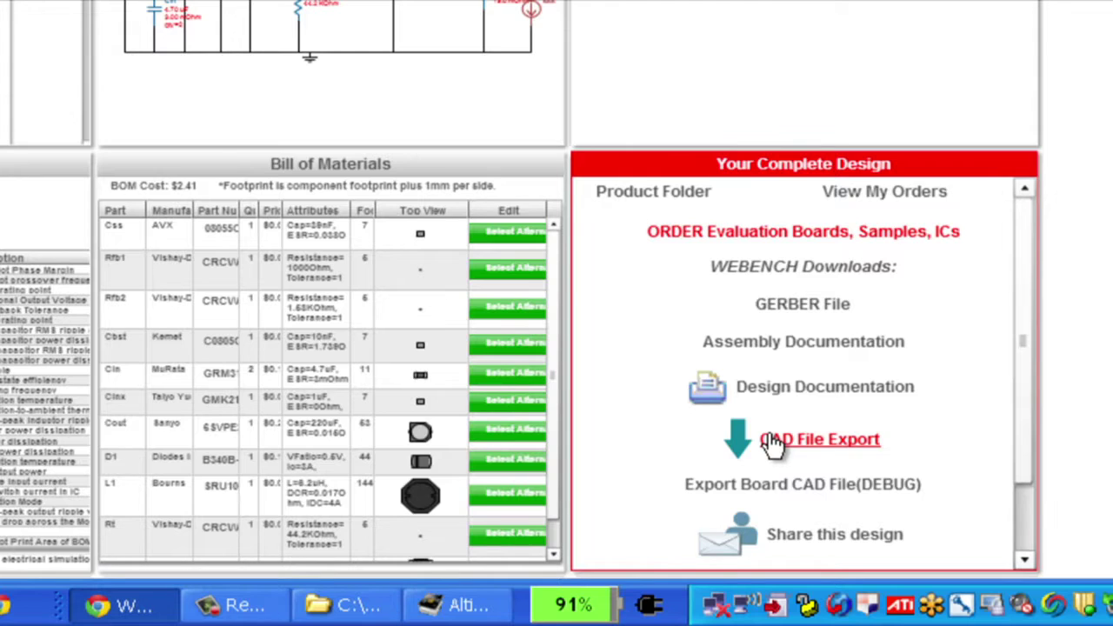
pyautogui.click(770, 440)
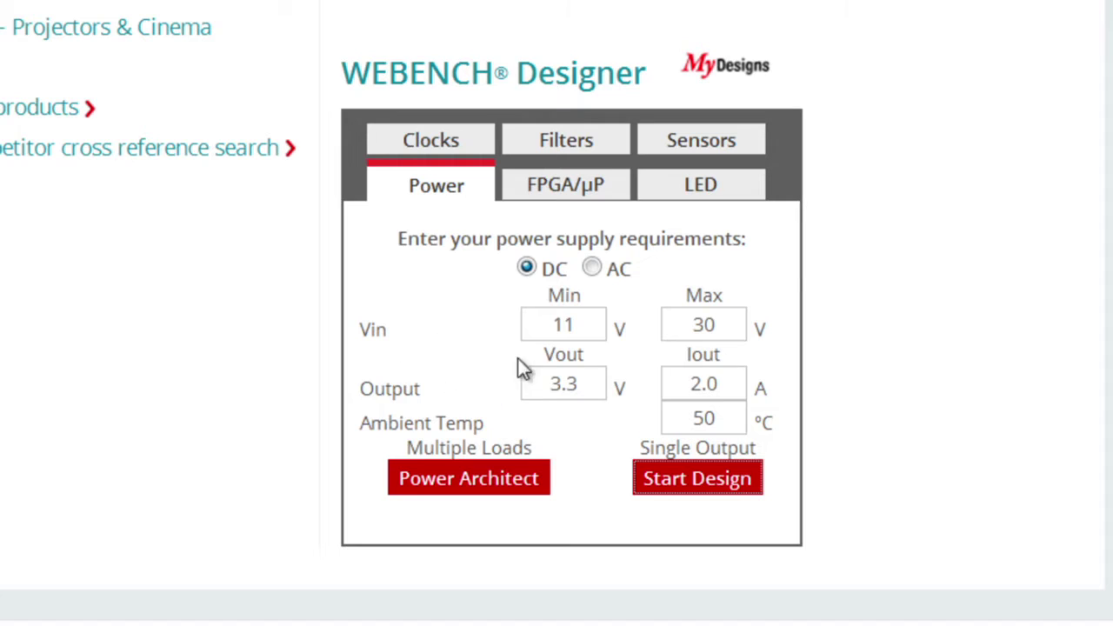
# Confirm 11–30 V input, 3.3 V at 2.0 A output and 50 °C ambient, then start the design.
pyautogui.click(574, 325)
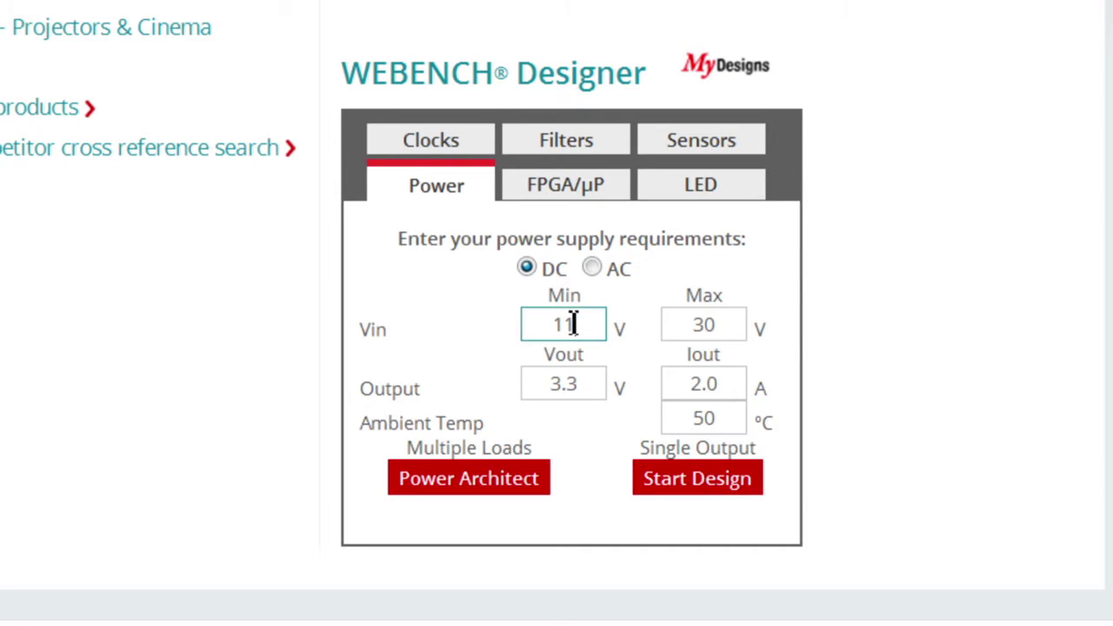
pyautogui.press('Tab')
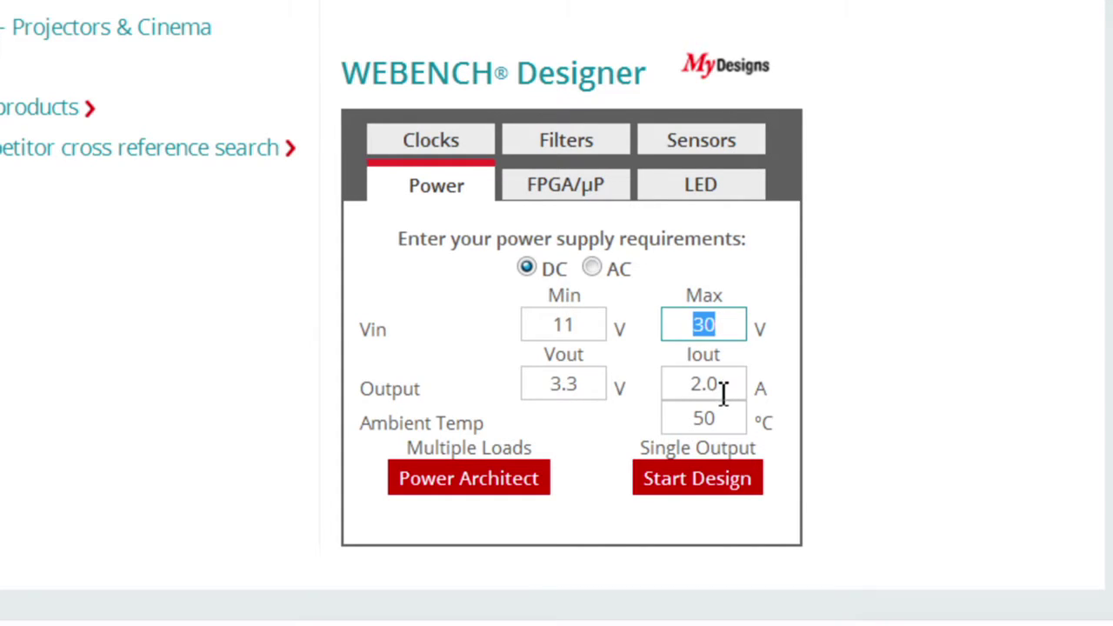
pyautogui.moveTo(728, 418); pyautogui.dragTo(664, 404)
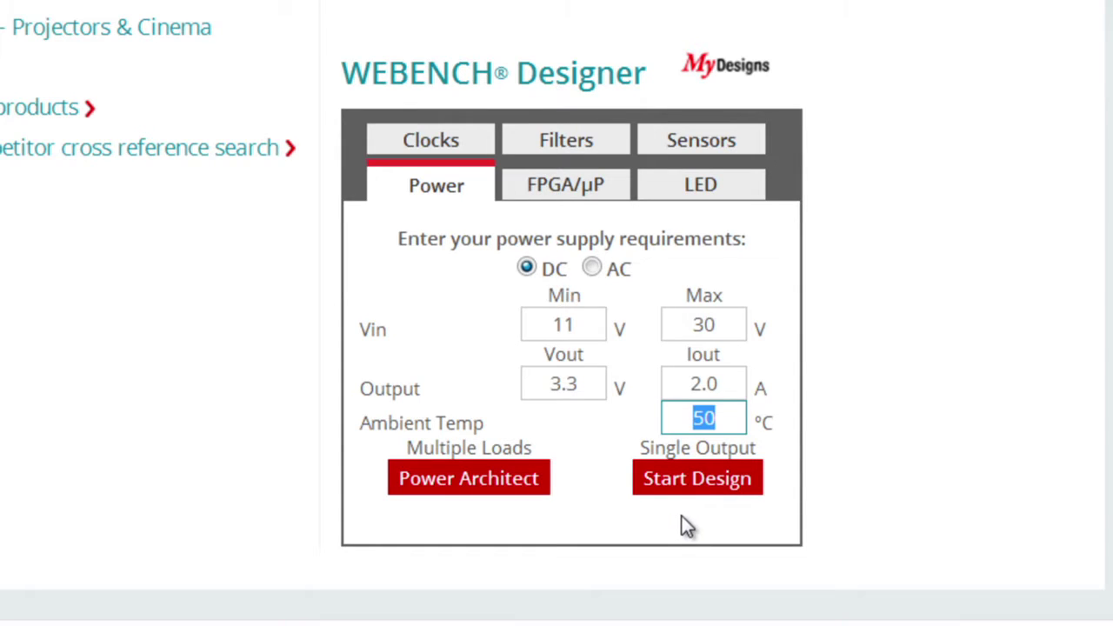
pyautogui.click(697, 486)
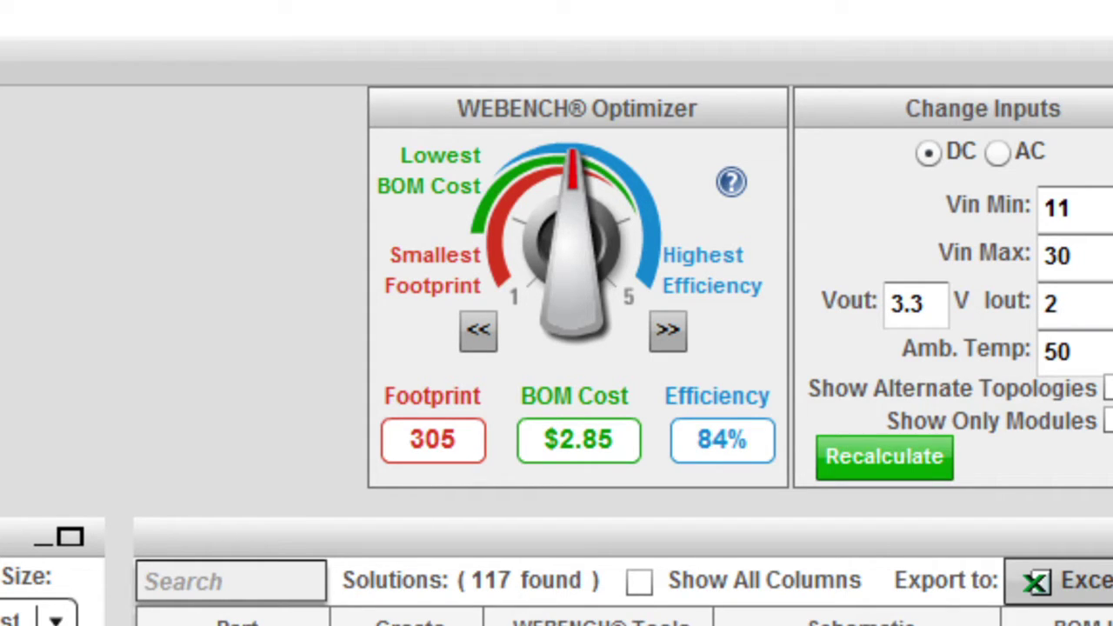
# Turn the WEBENCH Optimizer knob toward Highest Efficiency.
pyautogui.click(636, 228)
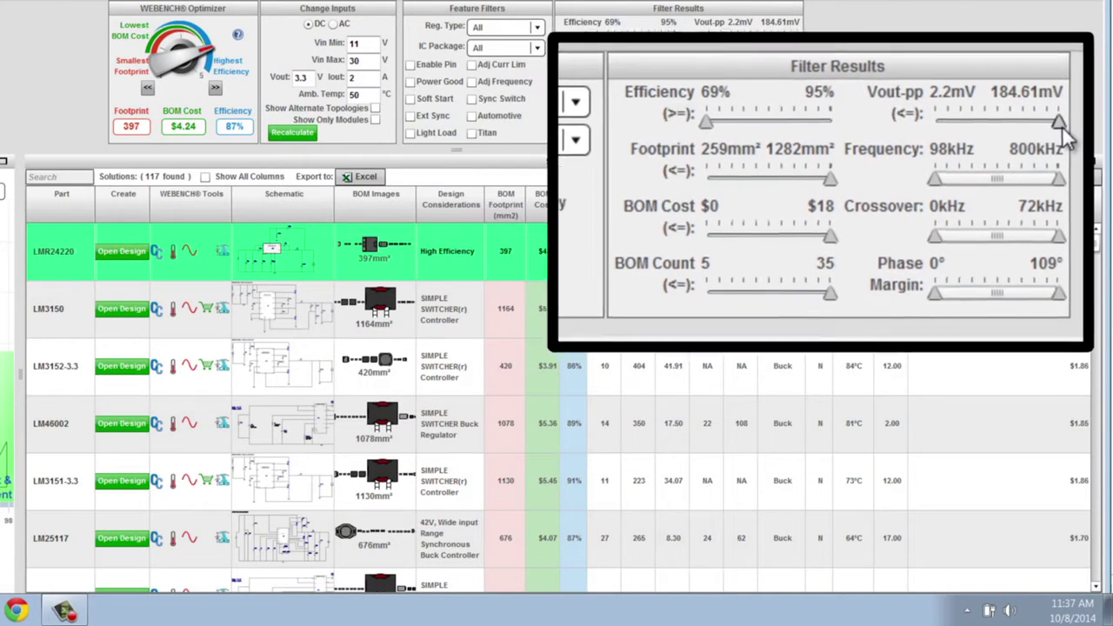
# Cap Vout-pp ripple near 58 mV and keep only Adj Frequency and Ext Sync parts.
pyautogui.moveTo(1063, 126); pyautogui.dragTo(954, 119)
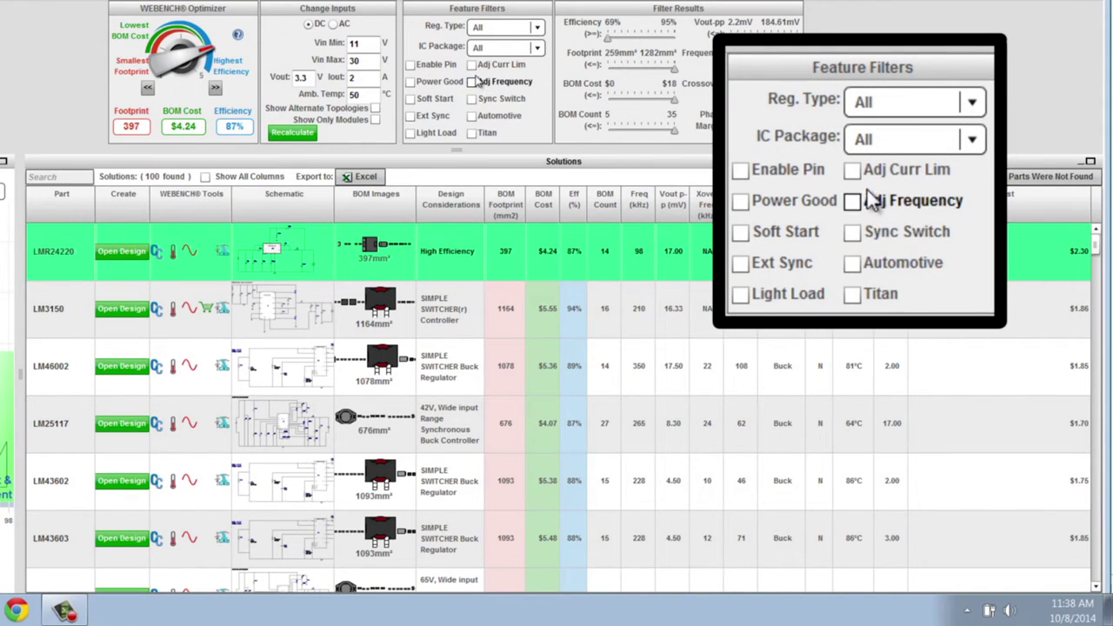
pyautogui.click(471, 81)
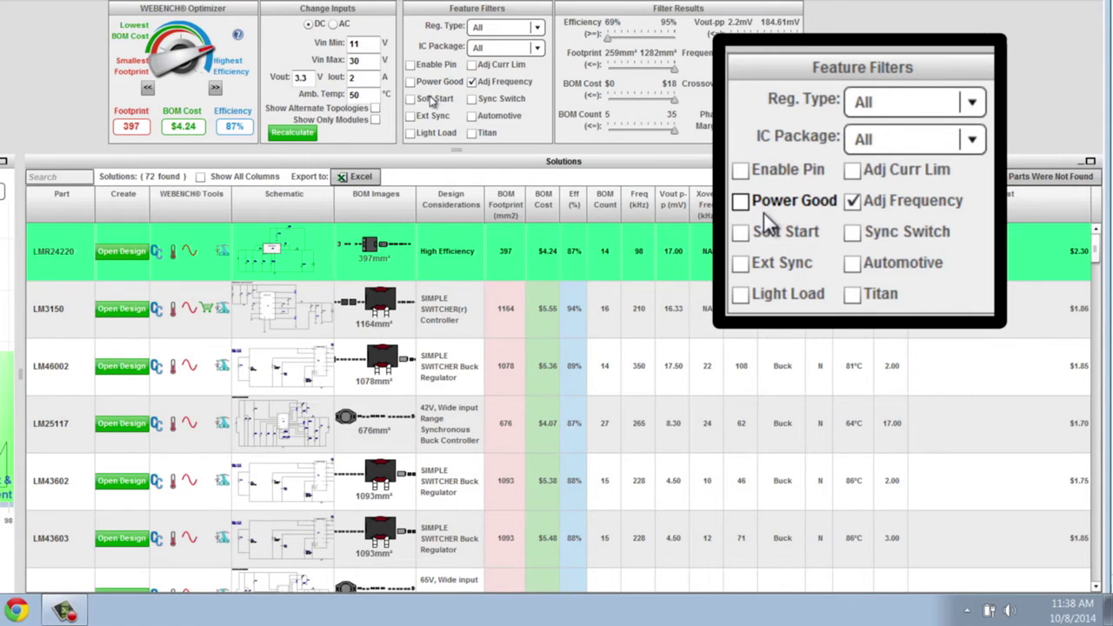
pyautogui.click(412, 117)
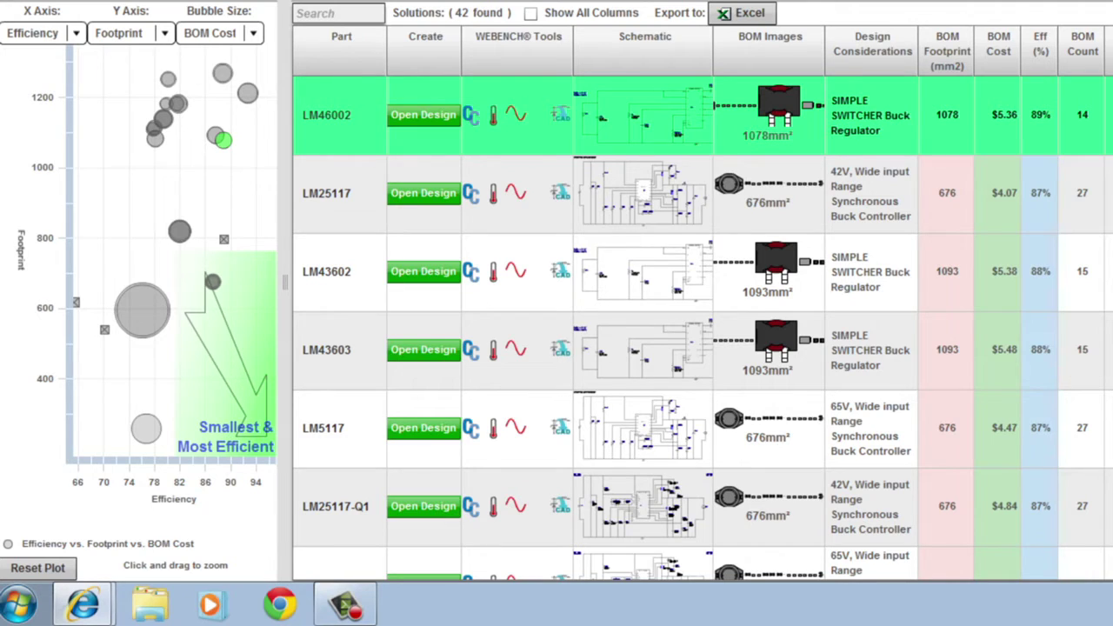
# Drag the splitter right to widen the Visualizer bubble plot beside the Solutions table.
pyautogui.moveTo(286, 285); pyautogui.dragTo(336, 272)
pyautogui.moveTo(400, 271); pyautogui.dragTo(509, 282)
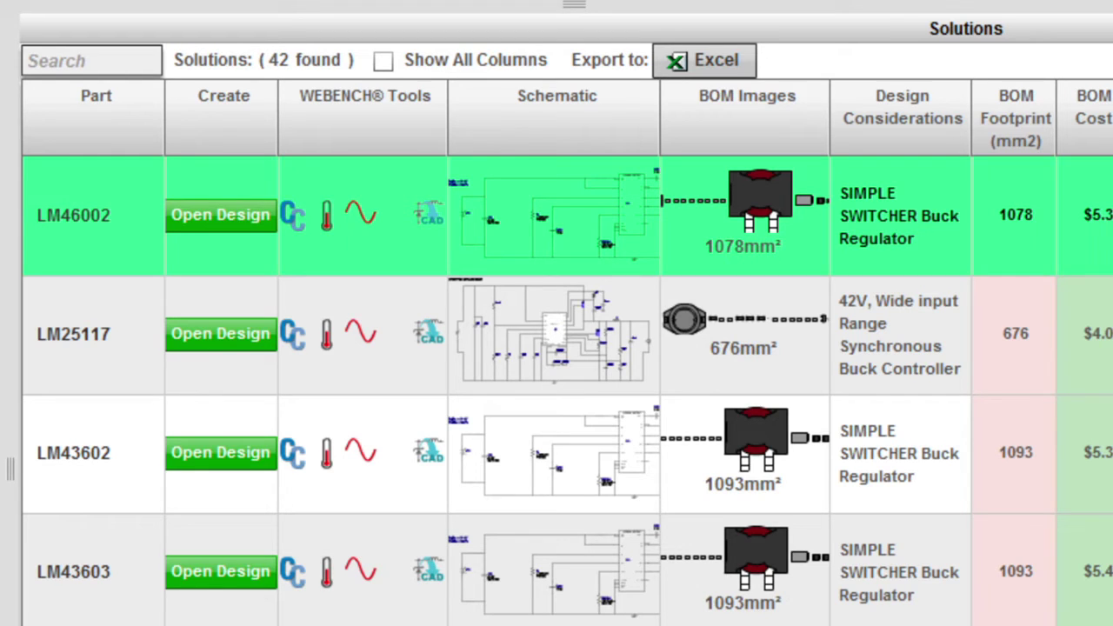
# Open the LM46002 design, view its charts and save a selection of additional charts.
pyautogui.click(218, 217)
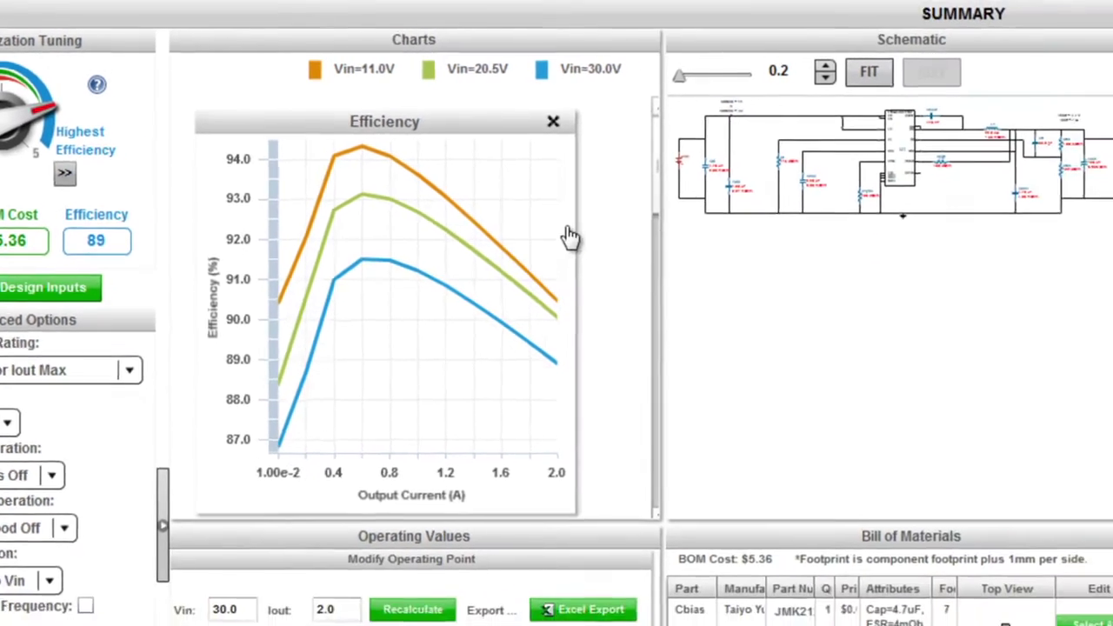
pyautogui.click(724, 289)
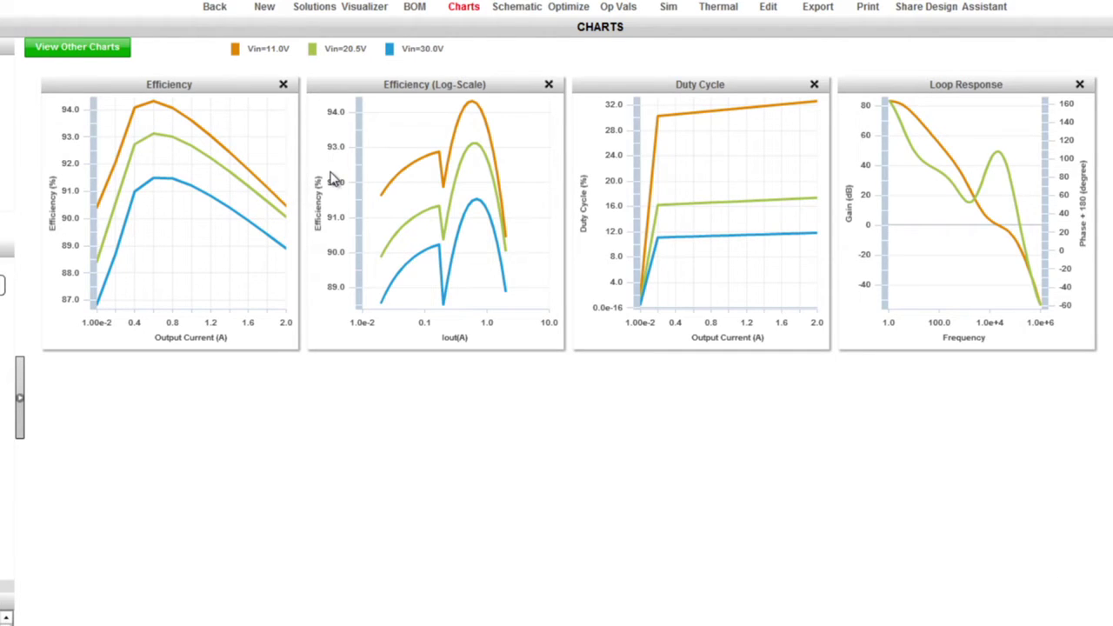
pyautogui.click(67, 47)
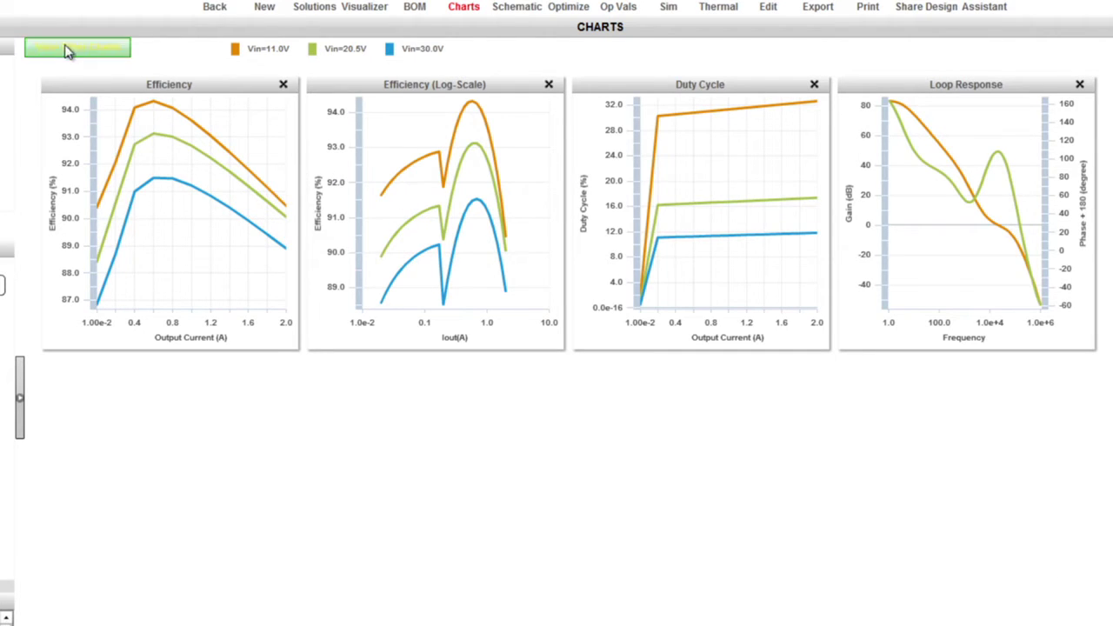
pyautogui.click(46, 78)
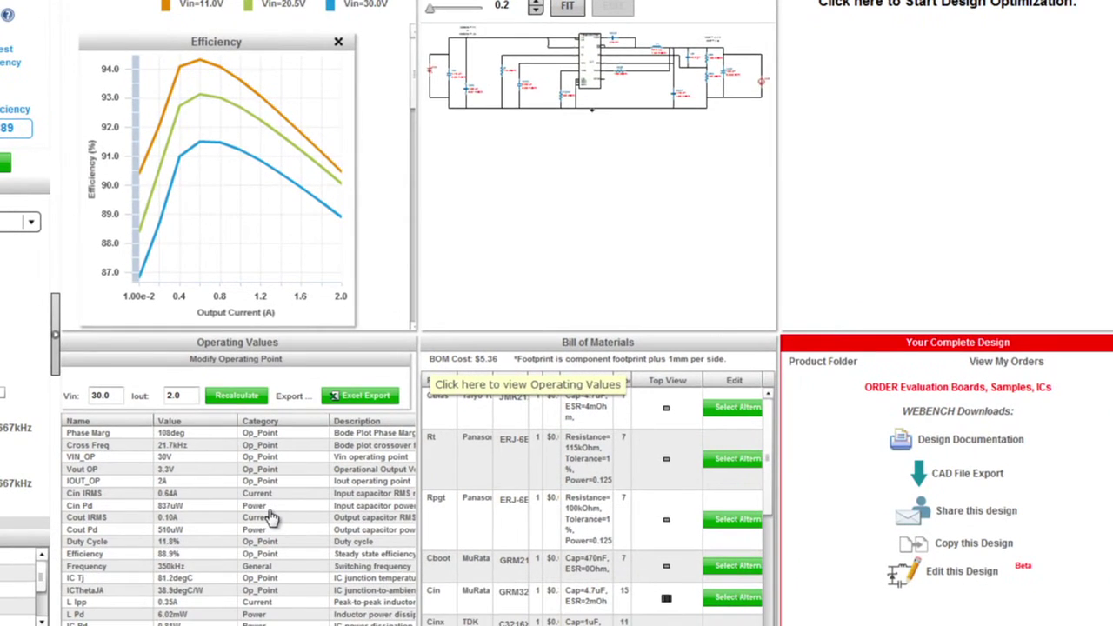
# Expand Operating Values and run the WEBENCH Optimizer on the LM46002 design.
pyautogui.click(269, 517)
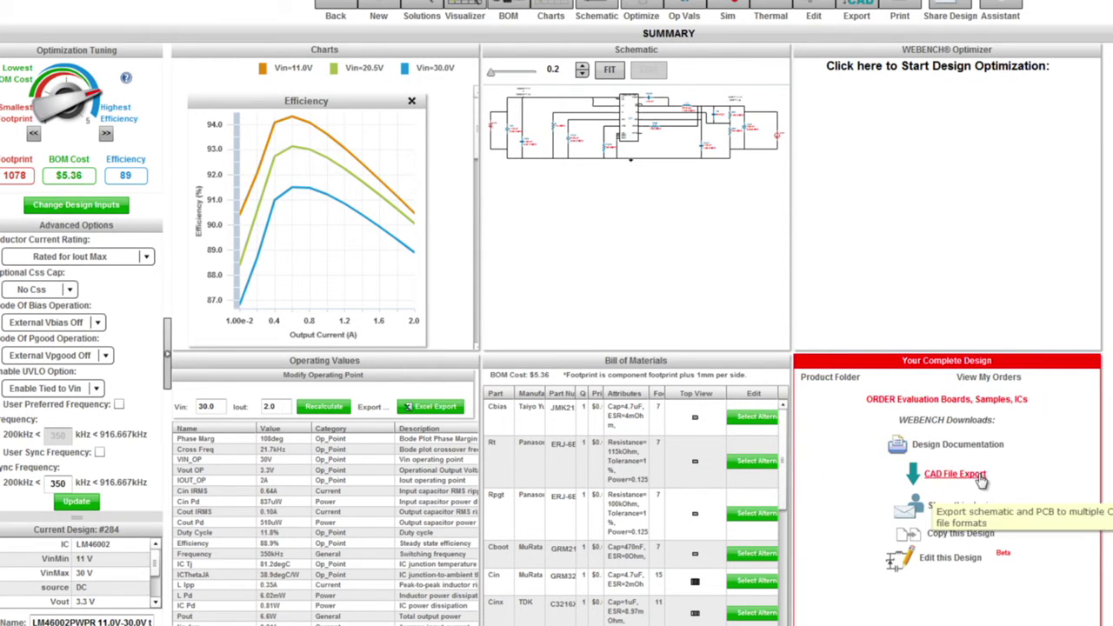
pyautogui.click(892, 294)
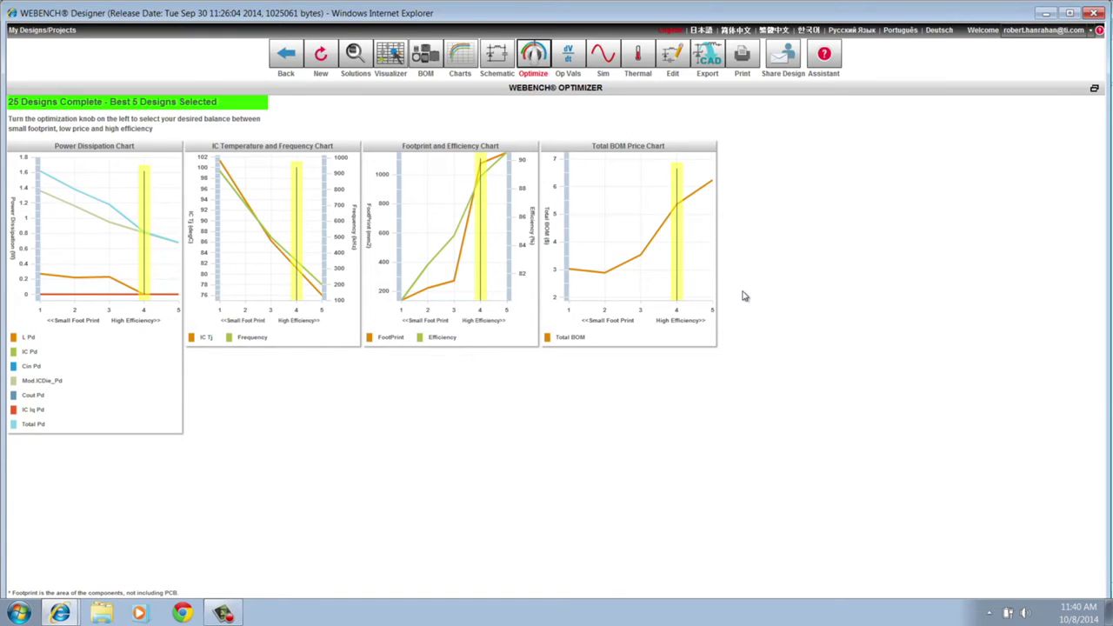
# Go Back from the Optimizer charts to the LM46002 design summary.
pyautogui.click(275, 54)
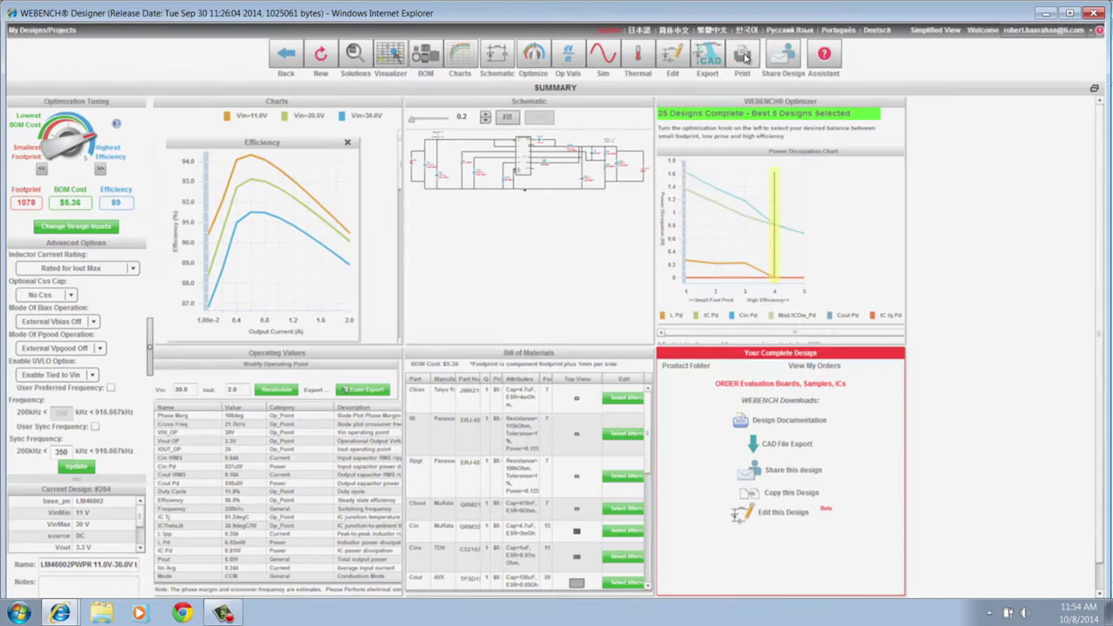
# Print the Basic Design Report as a PDF.
pyautogui.click(743, 55)
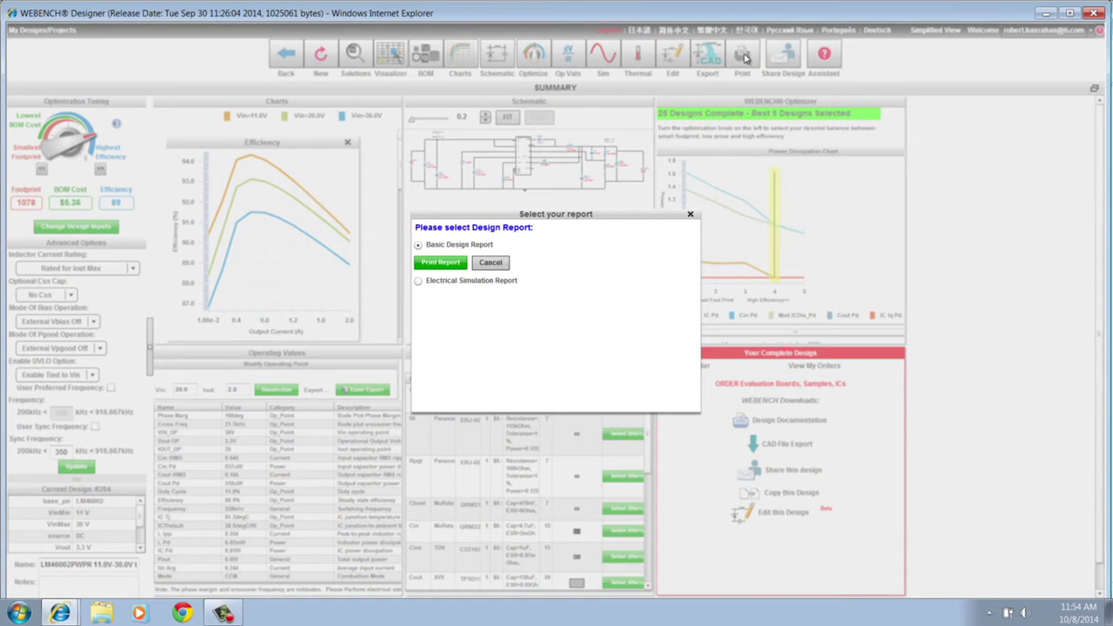
pyautogui.click(441, 263)
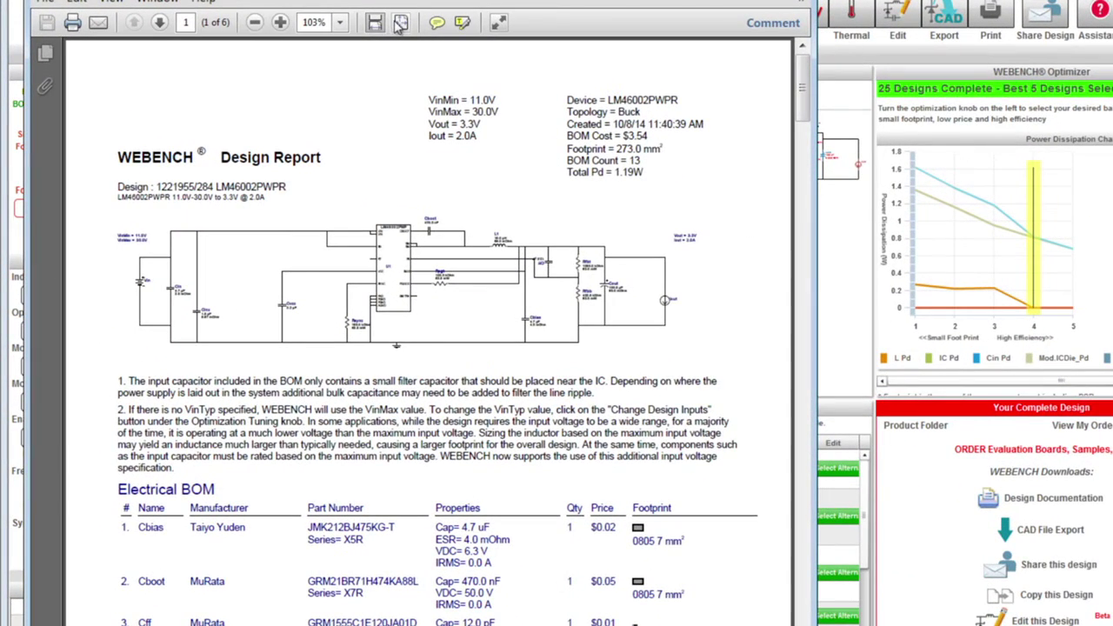
# Fit the report page in view and step through pages 2–5.
pyautogui.click(401, 22)
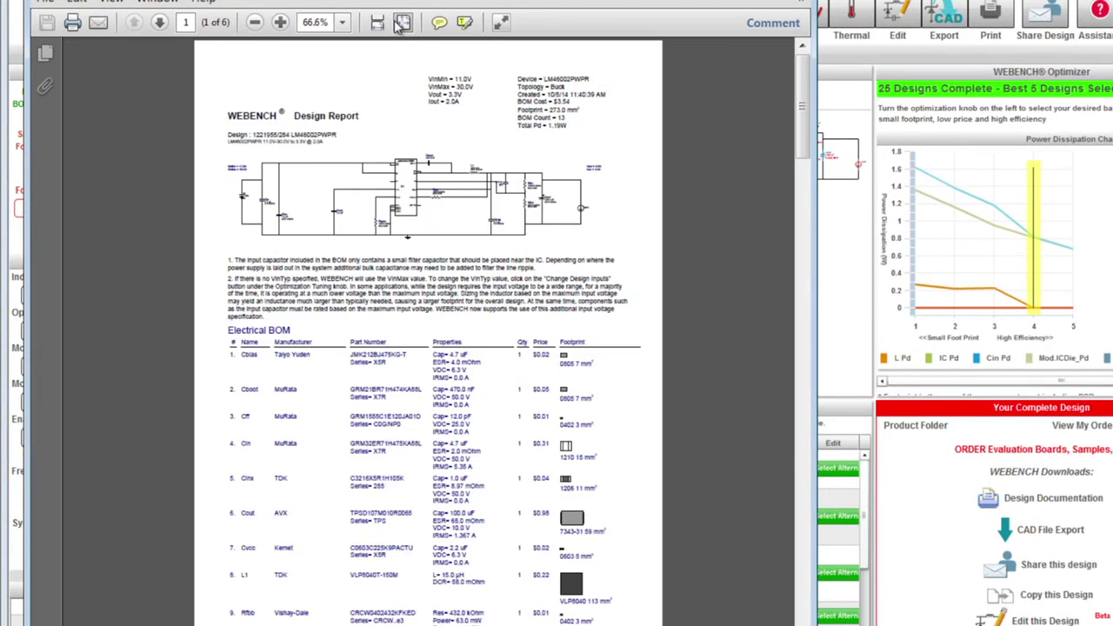
pyautogui.click(800, 335)
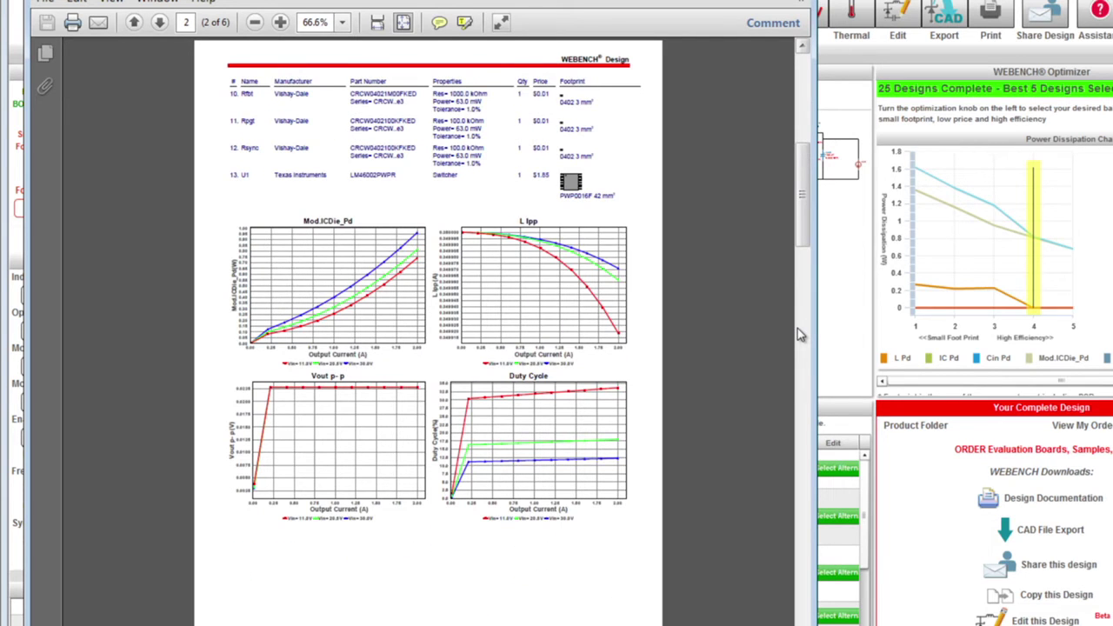
pyautogui.click(800, 335)
pyautogui.click(800, 333)
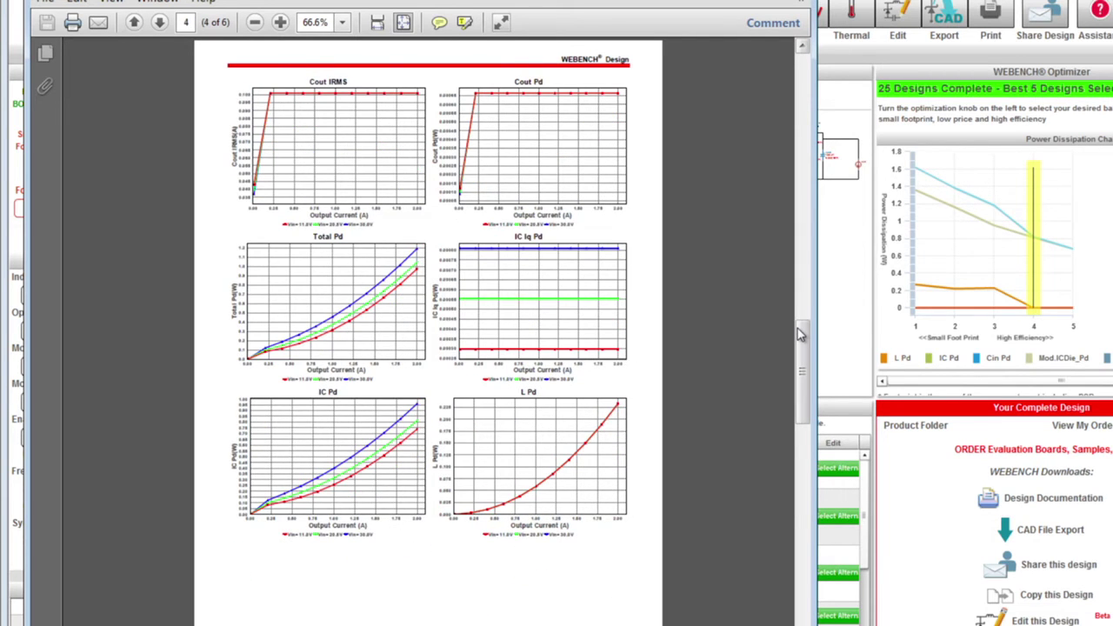
pyautogui.click(800, 334)
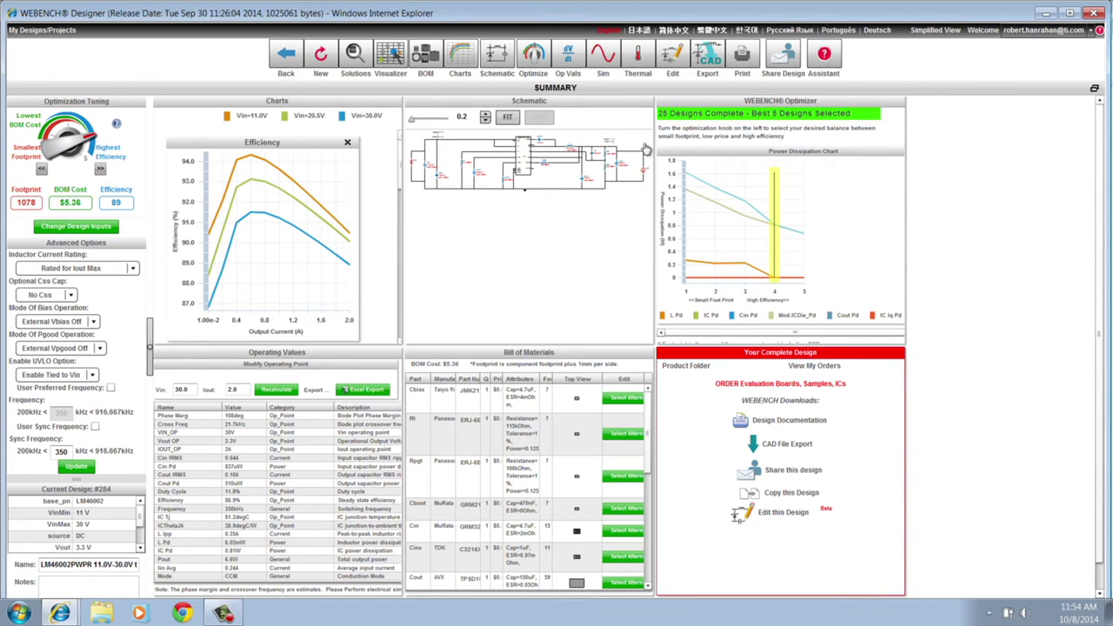
pyautogui.click(640, 55)
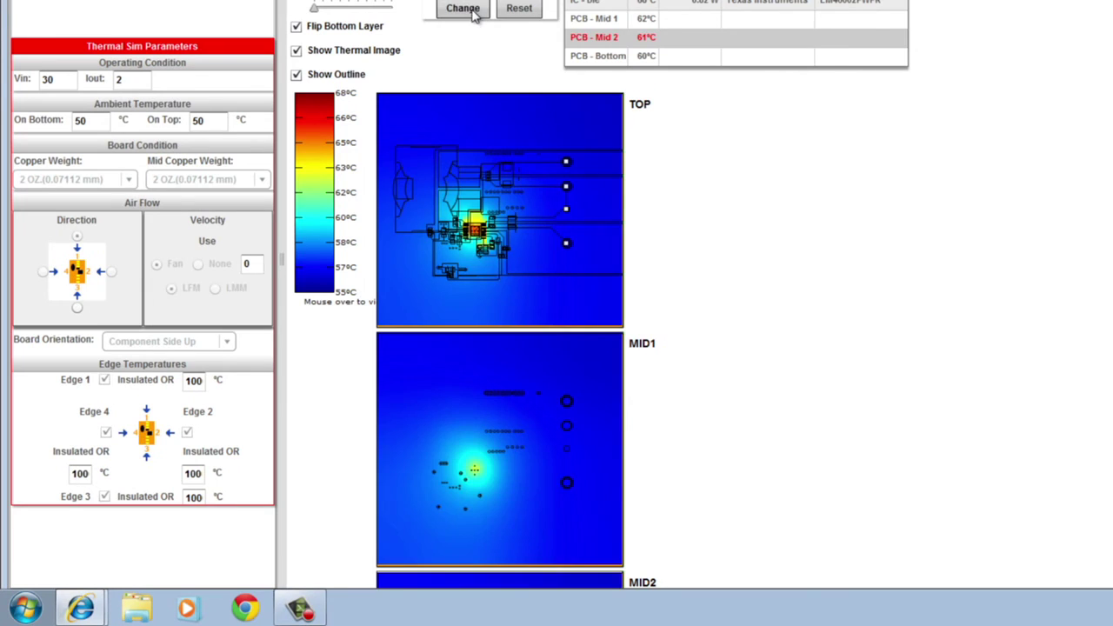
pyautogui.moveTo(320, 9); pyautogui.dragTo(348, 9)
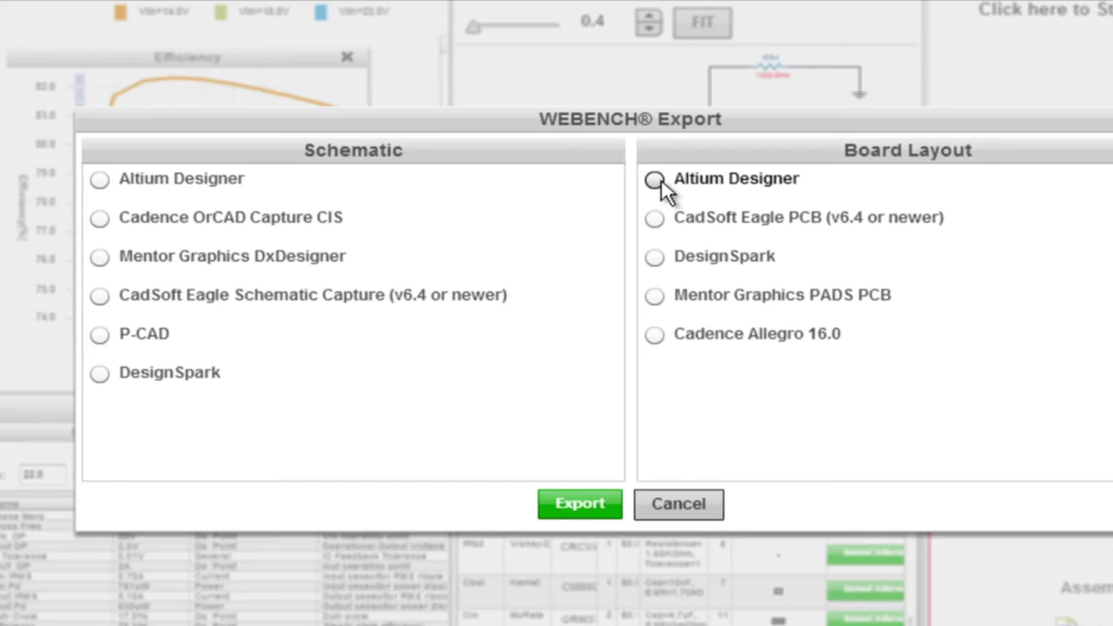
# Export the board layout in Altium Designer format and download the CAD file.
pyautogui.click(654, 178)
pyautogui.click(588, 506)
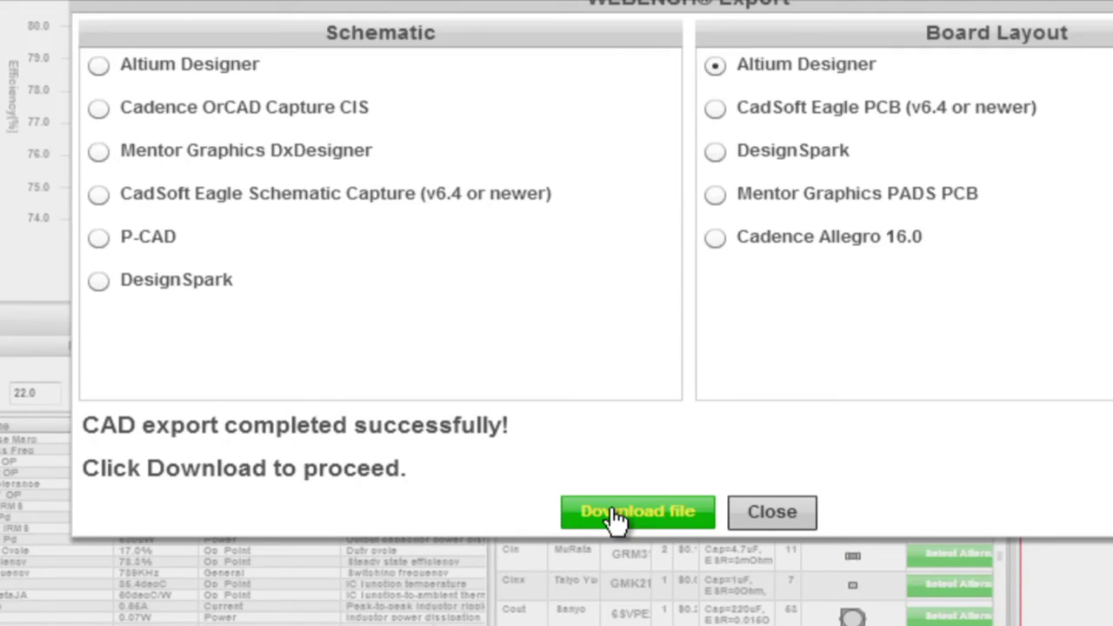
pyautogui.click(611, 511)
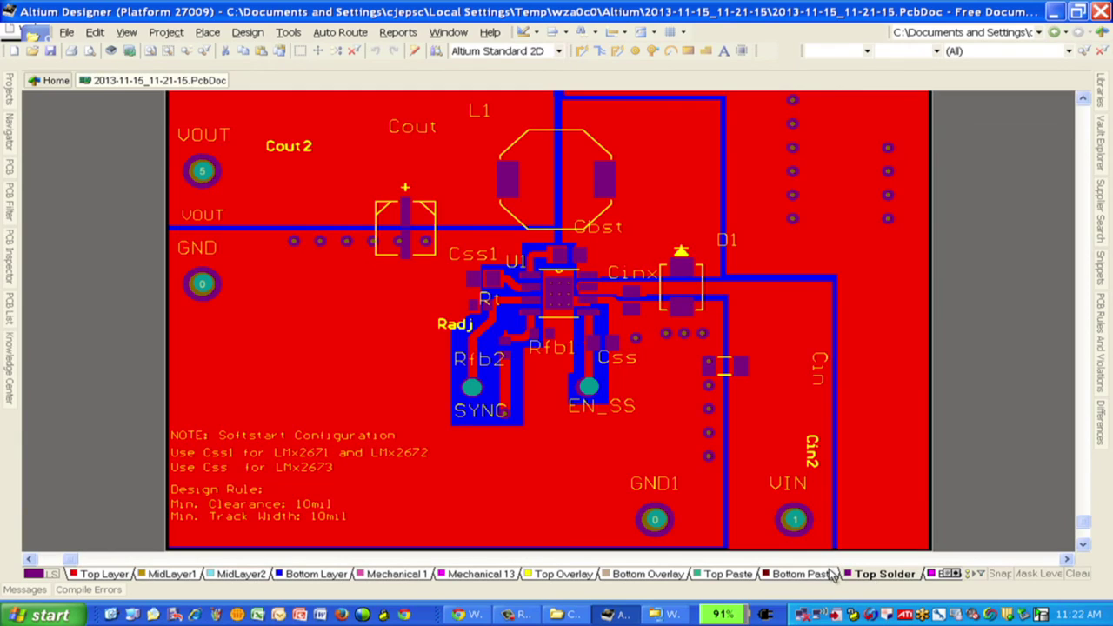
# View the board in 3D, route a wire from L2's right terminal, and zoom the waveform to 2.62–2.84 ms, 3.2–3.38 V.
pyautogui.press('3')
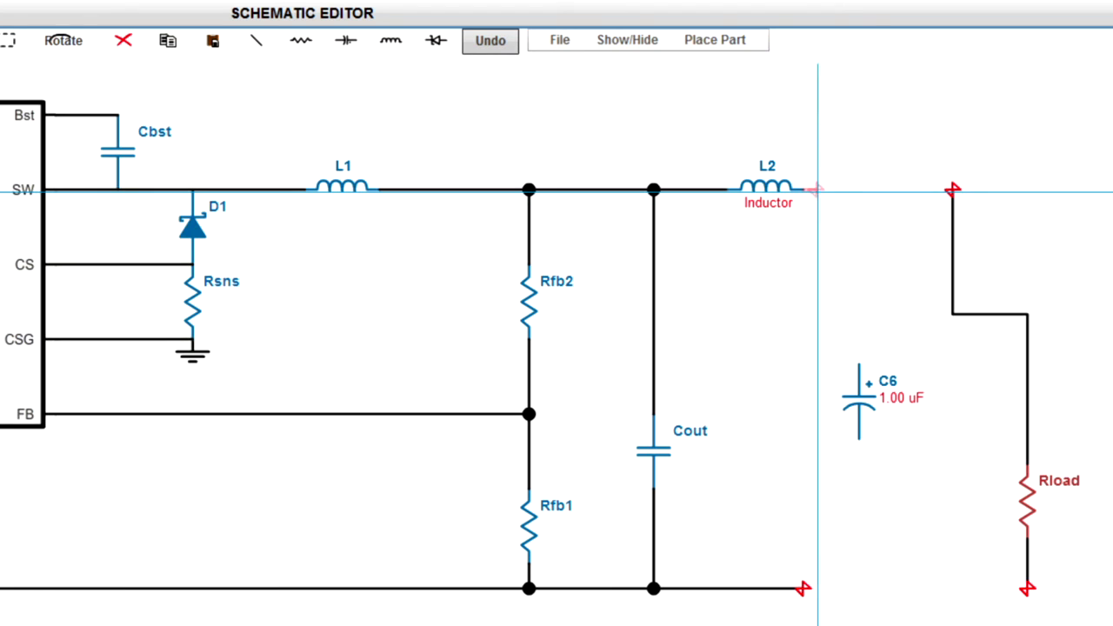
pyautogui.click(807, 189)
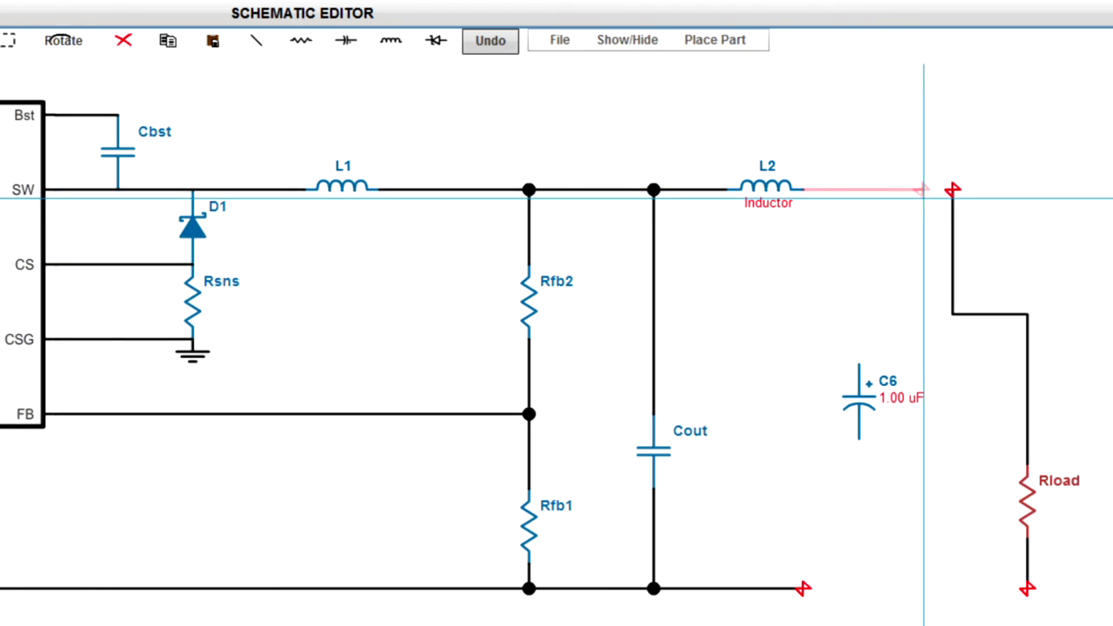
pyautogui.click(952, 188)
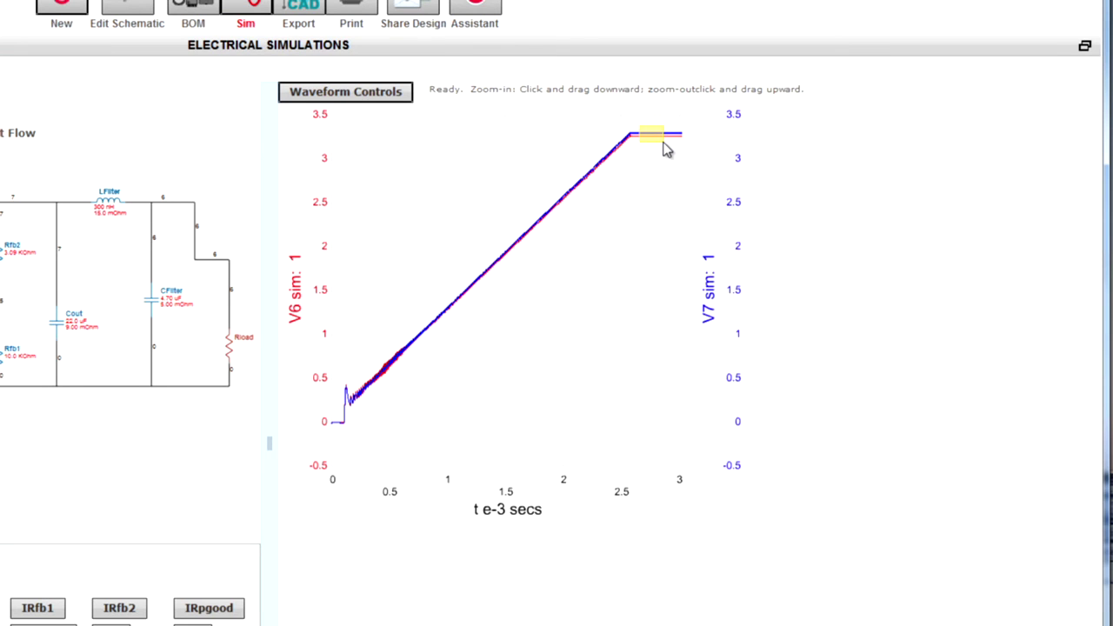
pyautogui.moveTo(663, 143); pyautogui.dragTo(662, 142)
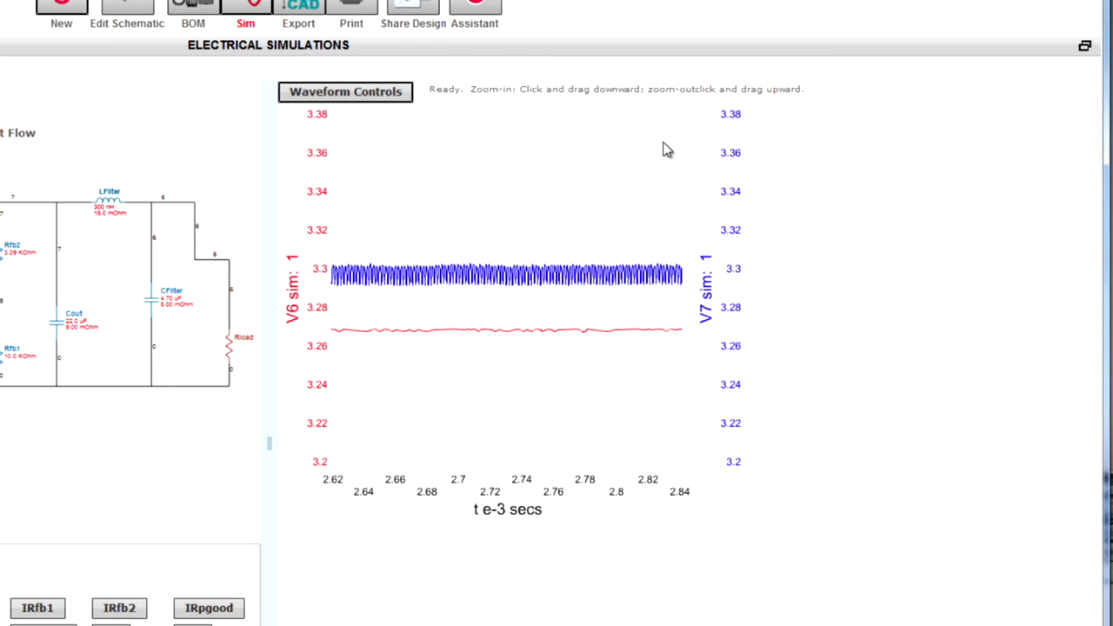